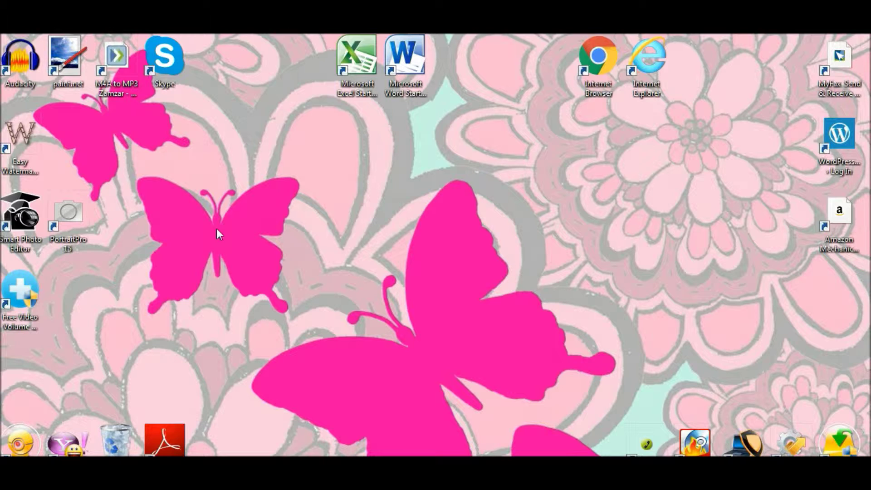
Launch Audacity from its desktop shortcut to get an empty project window
double_click(18, 64)
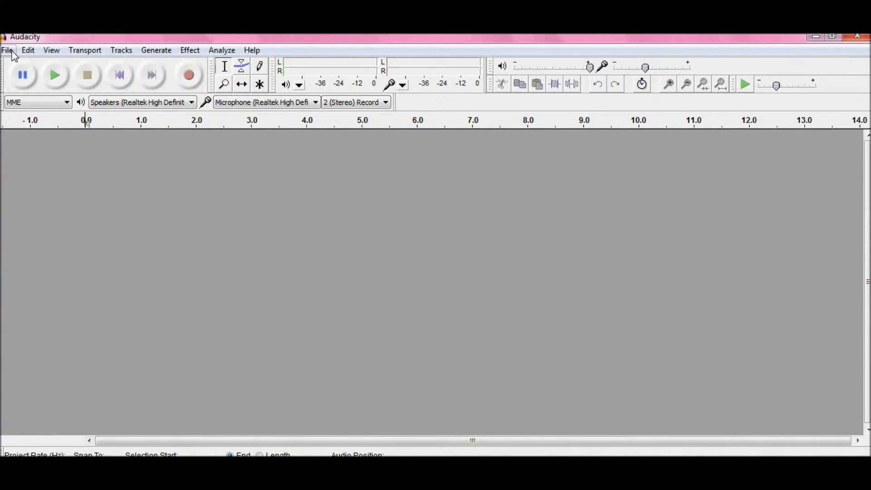
Open the DiamondsMP3RAW recording from the My Music folder
left_click(8, 50)
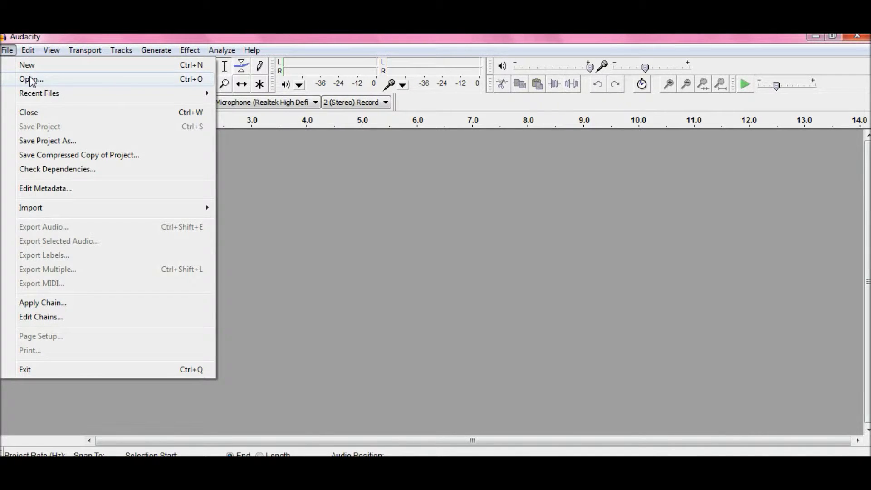
left_click(31, 80)
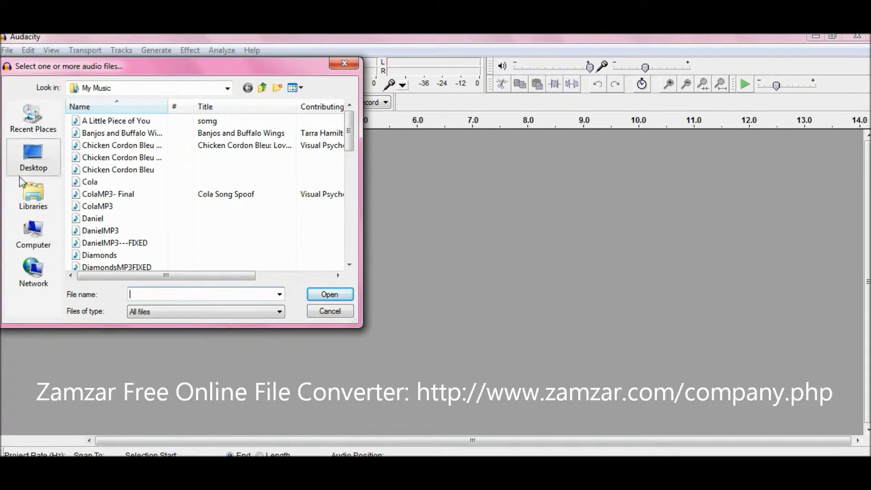
left_click_drag(350, 145, 349, 159)
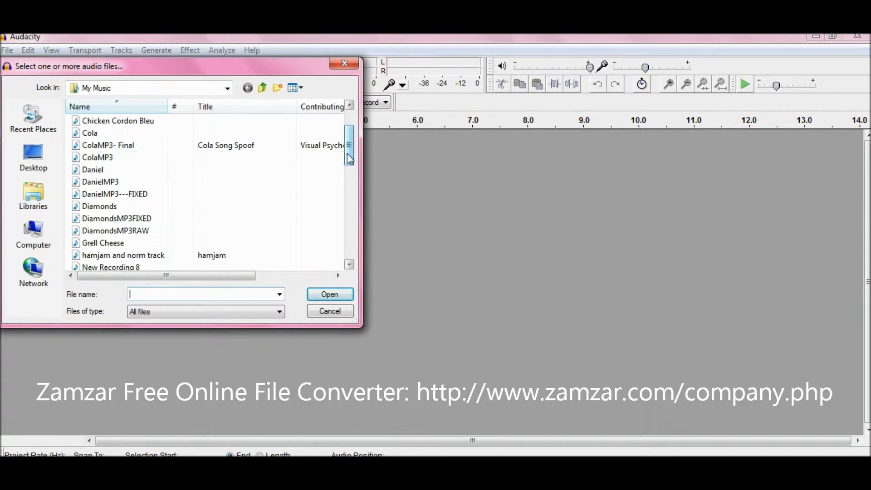
double_click(111, 232)
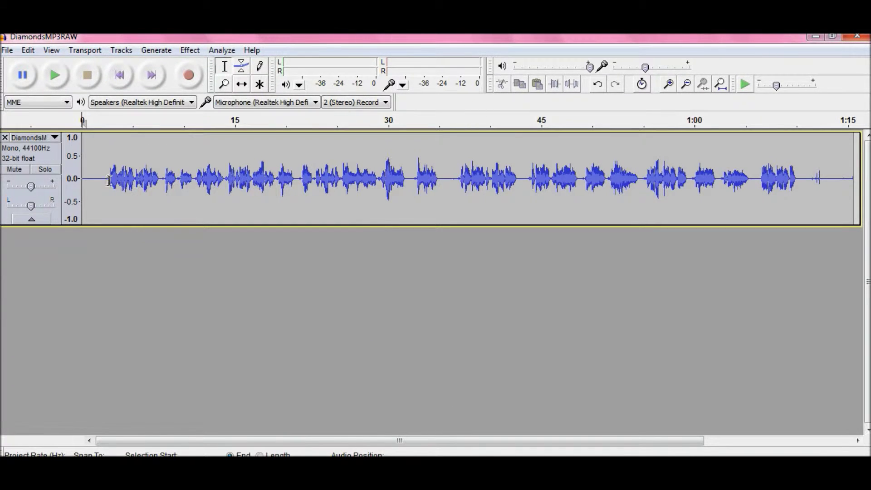
Select the whole DiamondsMP3RAW track and apply Hard Limiter with a -8.0 dB limit
left_click(120, 146)
left_click(57, 150)
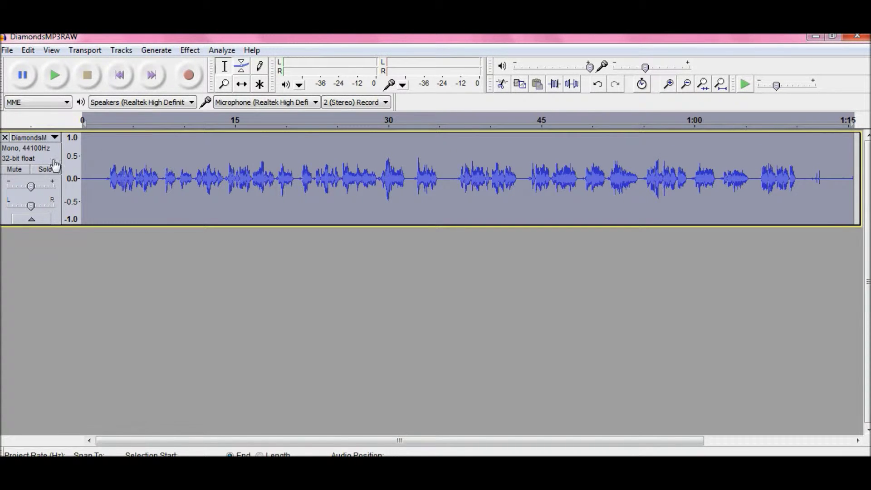
left_click(189, 50)
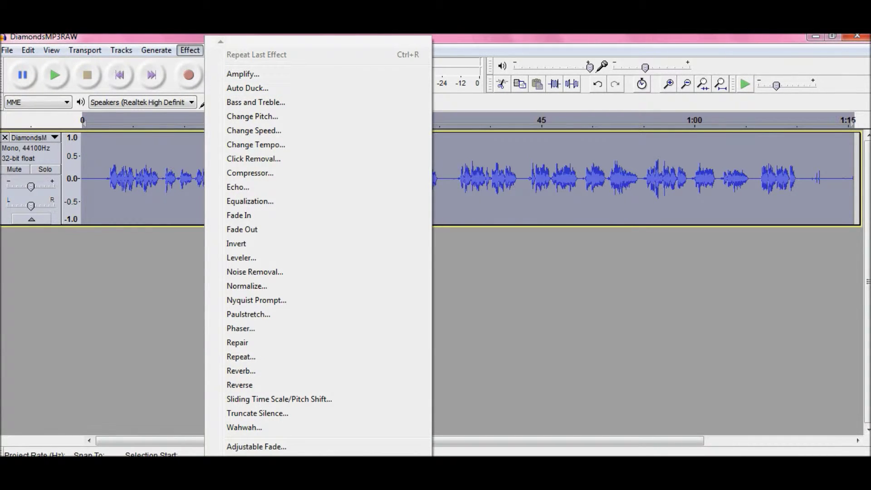
scroll(318, 245, "down", 1)
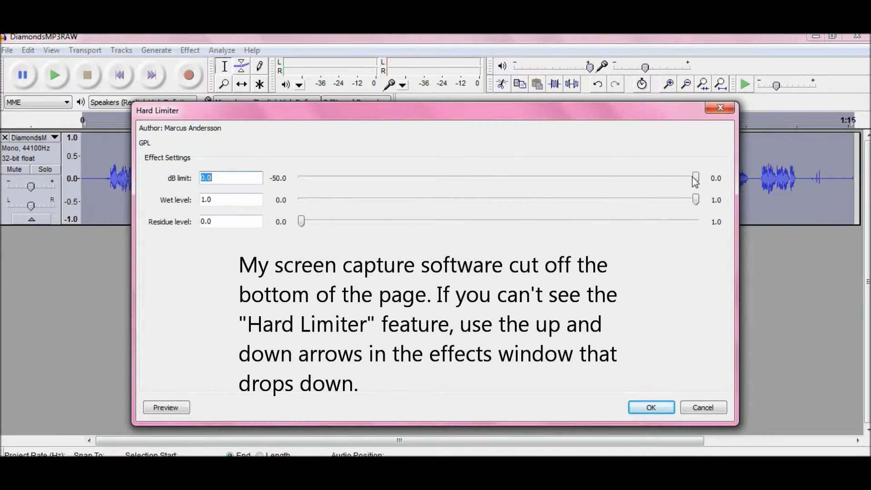
left_click_drag(696, 178, 635, 180)
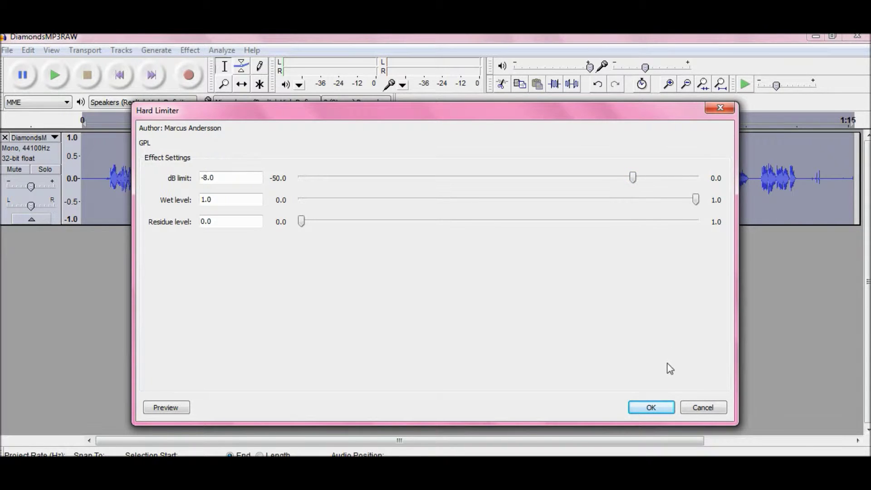
left_click(662, 406)
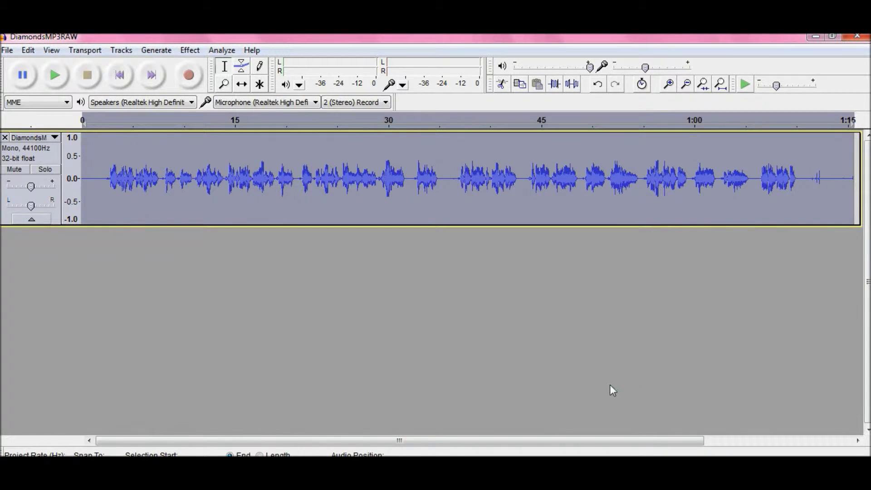
Apply Echo with a 1.0-second delay time and 0.5 decay factor to the track
left_click(191, 51)
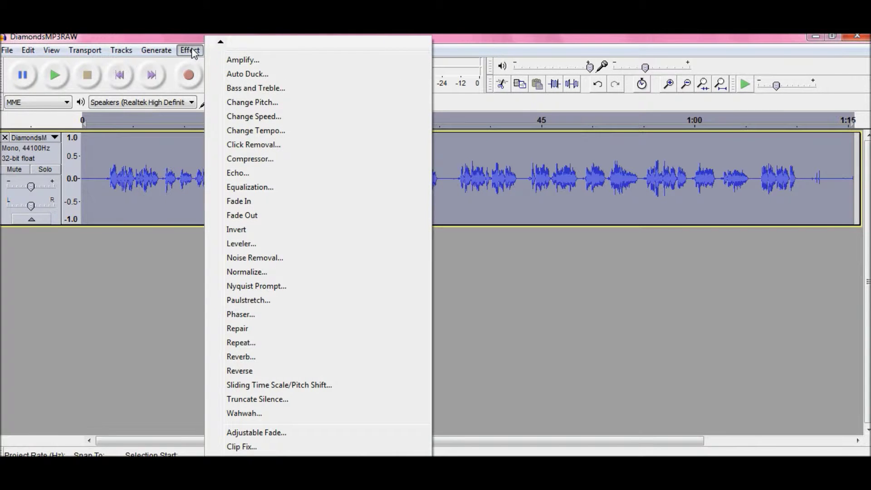
left_click(238, 172)
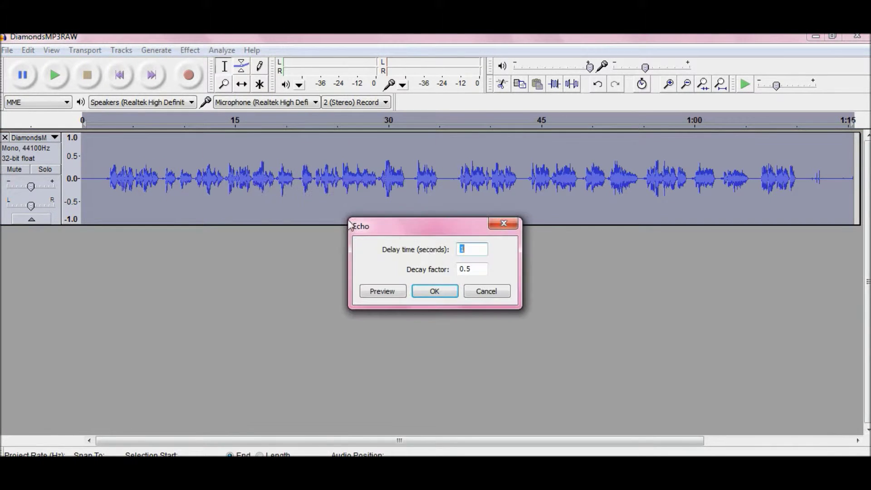
left_click(469, 251)
type(".0")
left_click(438, 293)
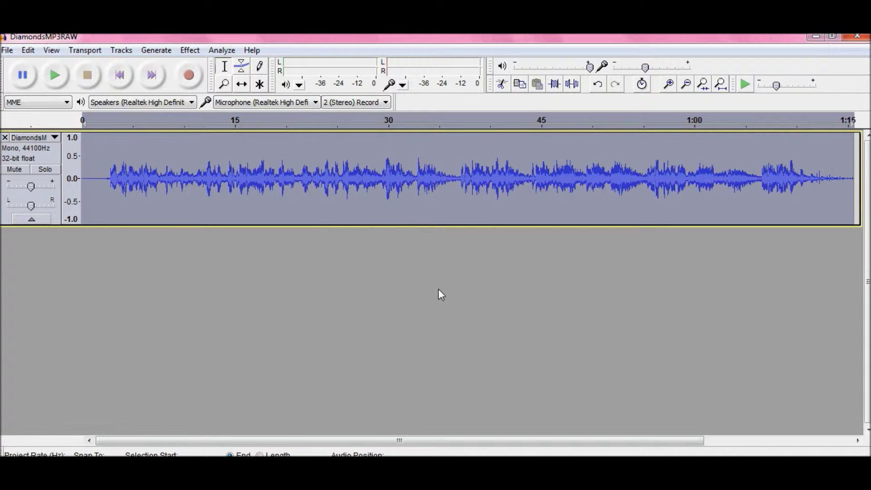
left_click(189, 50)
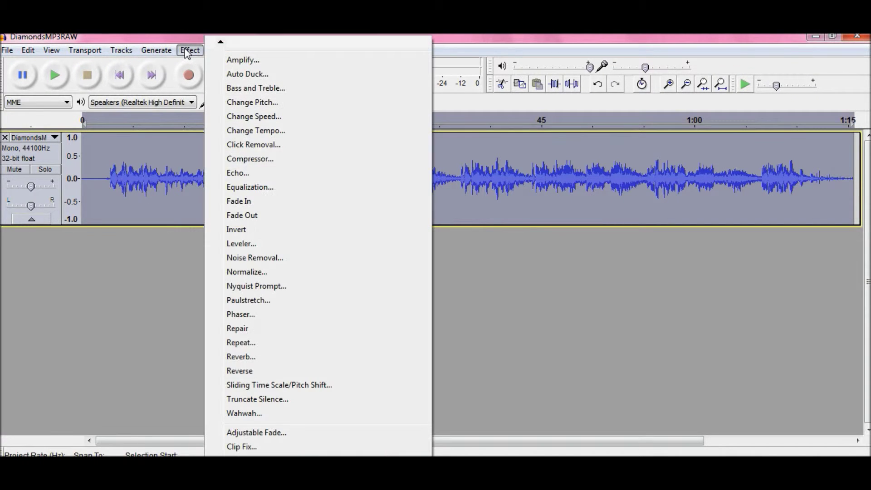
Load the Bass Cut preset curve in Equalization and apply it to the track
left_click(241, 188)
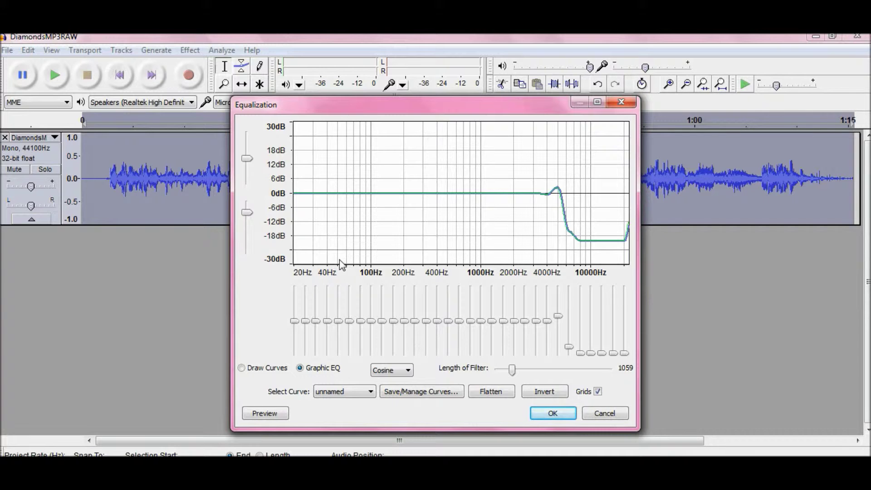
left_click(371, 392)
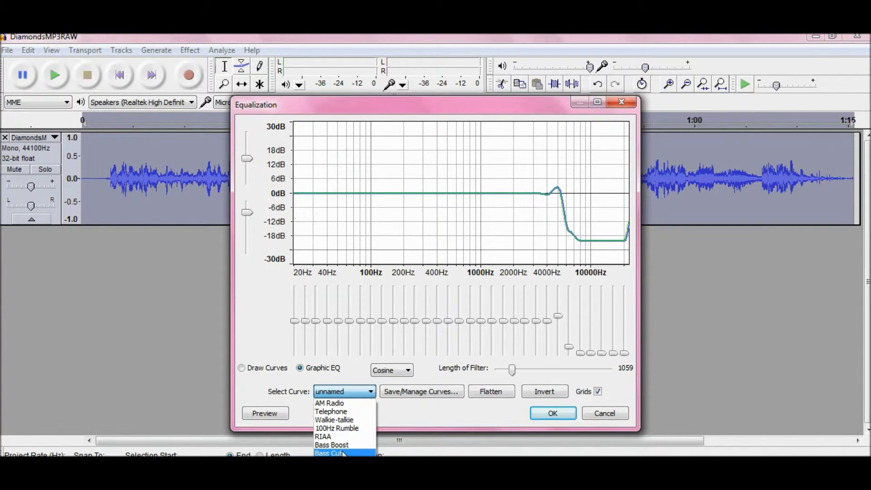
left_click(342, 453)
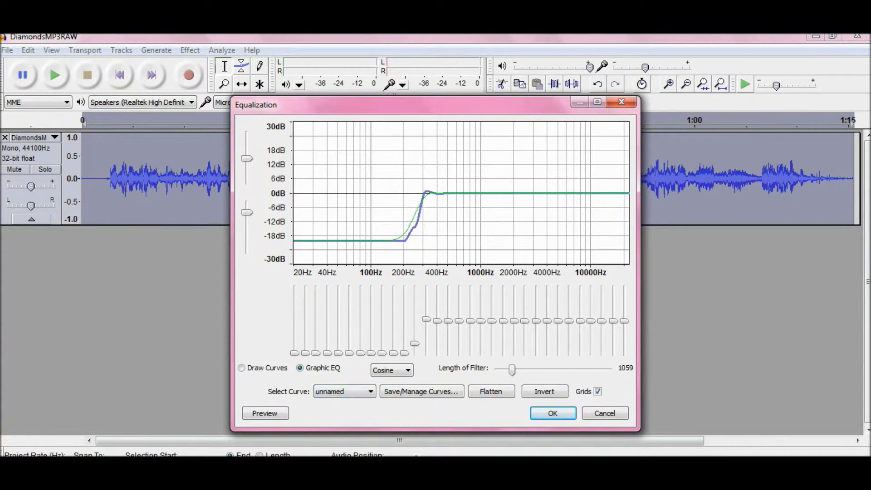
left_click(552, 414)
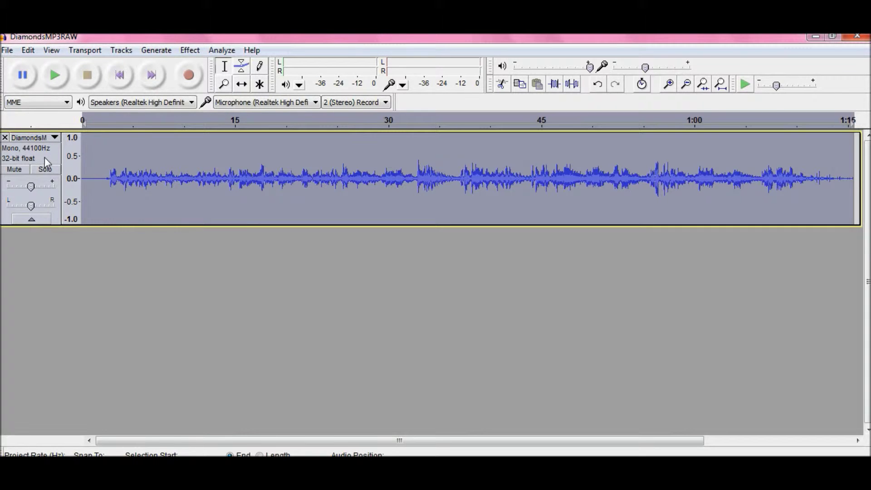
Open the Edit menu to prepare for copying the processed vocal
left_click(28, 50)
Copy the processed vocal and paste it into a new empty audio track
left_click(50, 126)
left_click(121, 51)
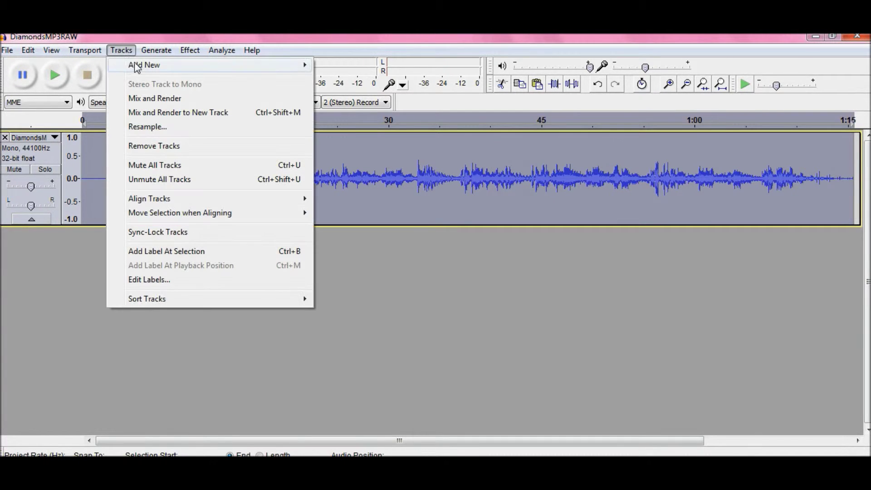
mouse_move(136, 67)
left_click(331, 66)
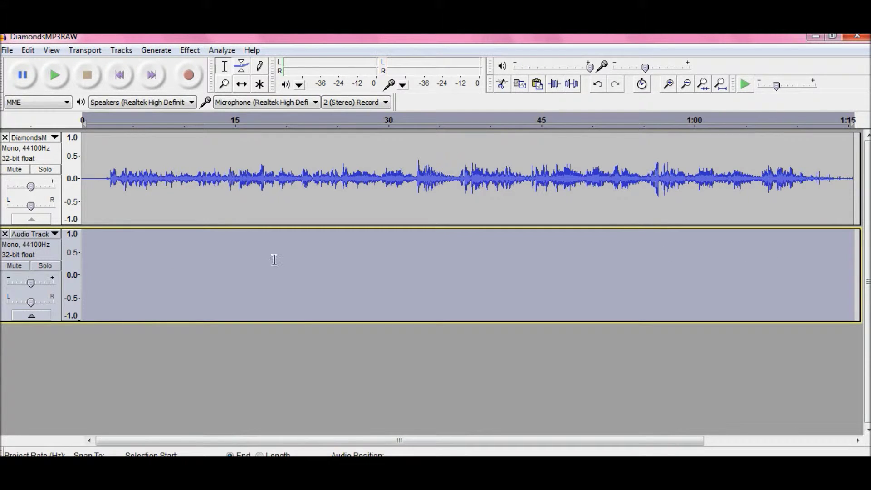
left_click(53, 250)
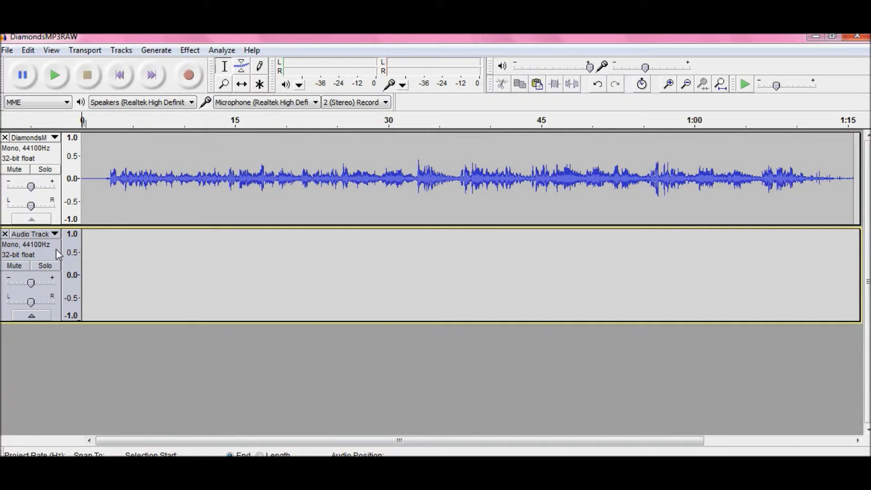
left_click(28, 50)
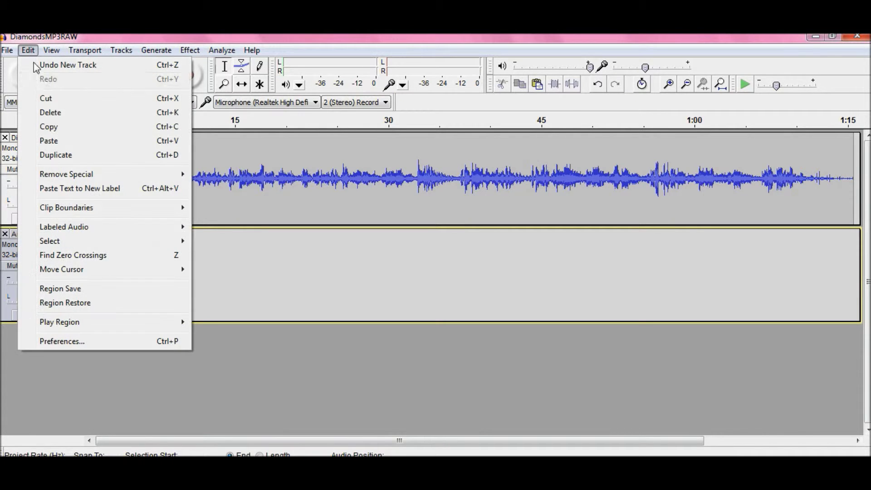
left_click(57, 141)
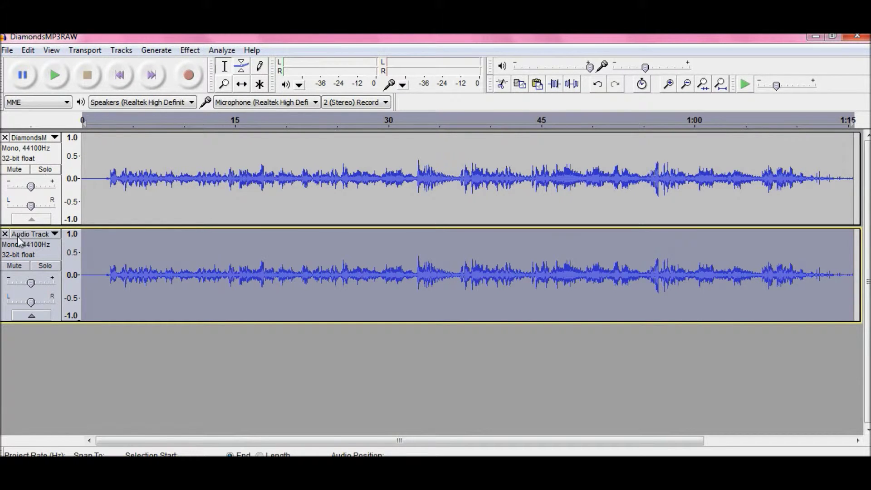
Select the second, pasted track for further effects
left_click(47, 157)
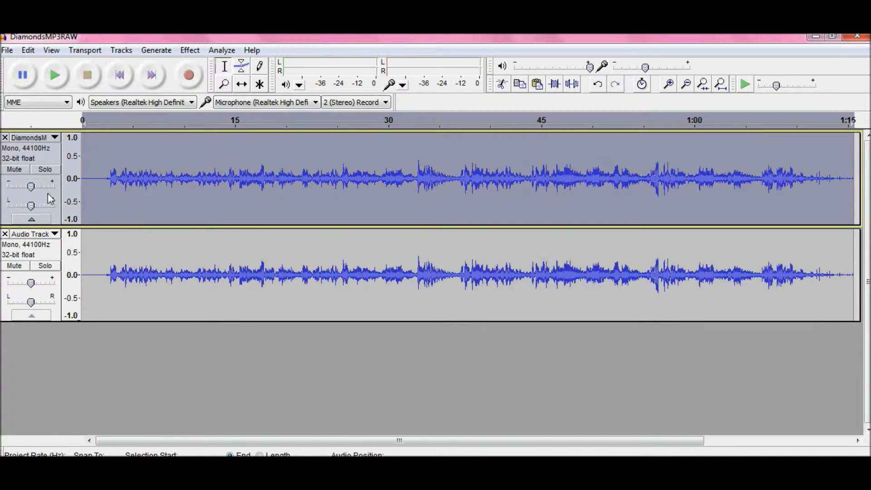
left_click(54, 255)
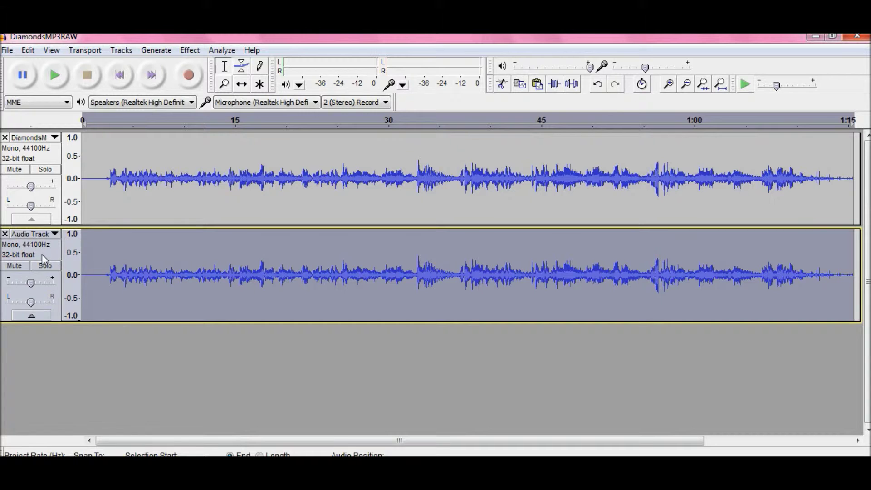
left_click(188, 54)
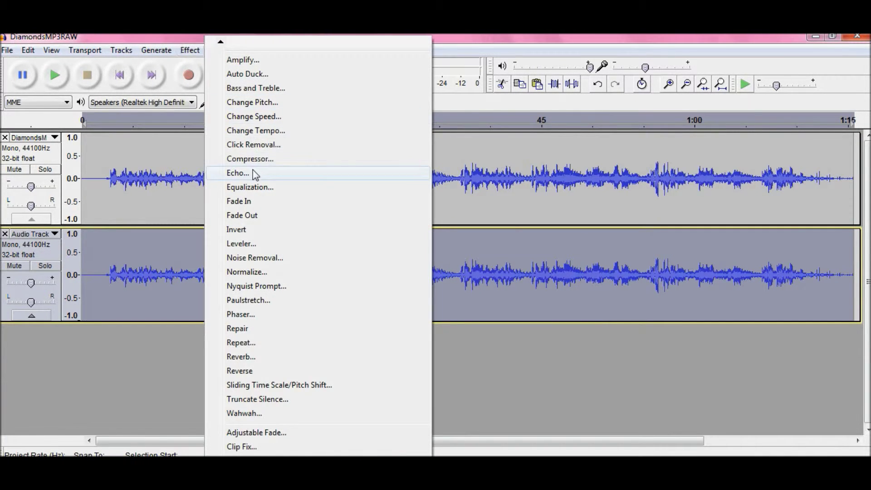
Apply Echo with a 1-second delay and 0.5 decay to the second track
left_click(254, 173)
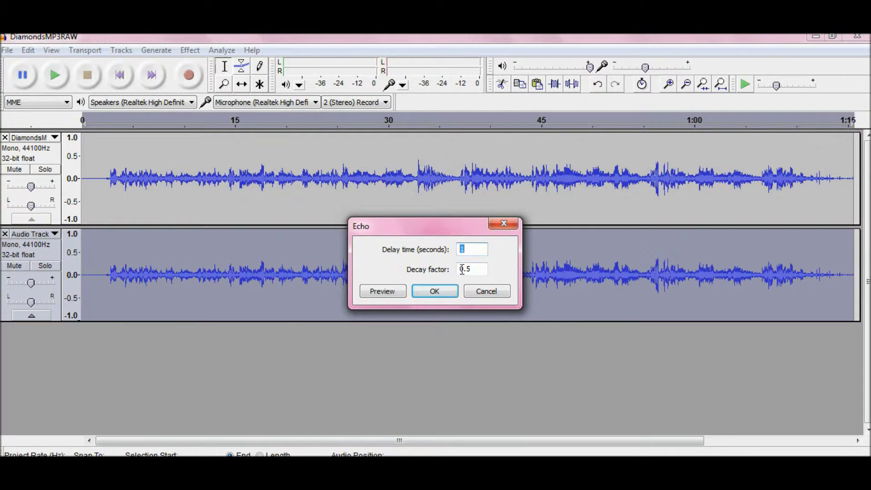
left_click(441, 293)
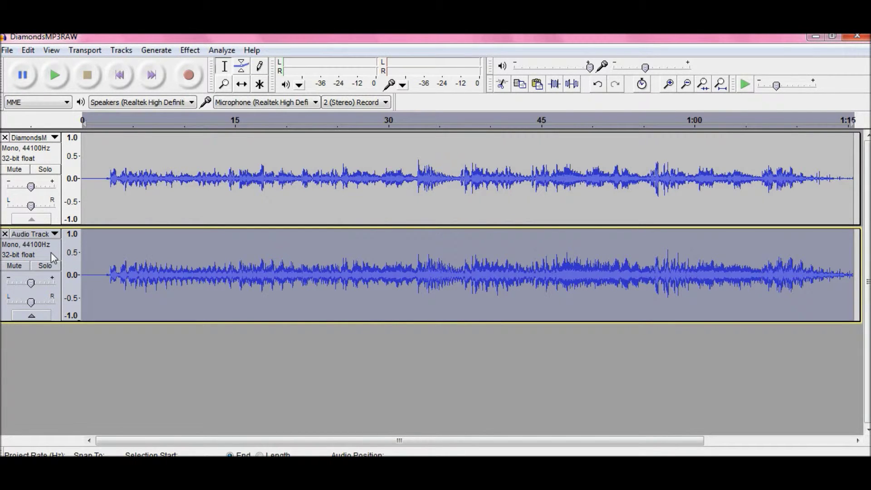
Apply the Bass Boost equalization curve to the second track
left_click(190, 50)
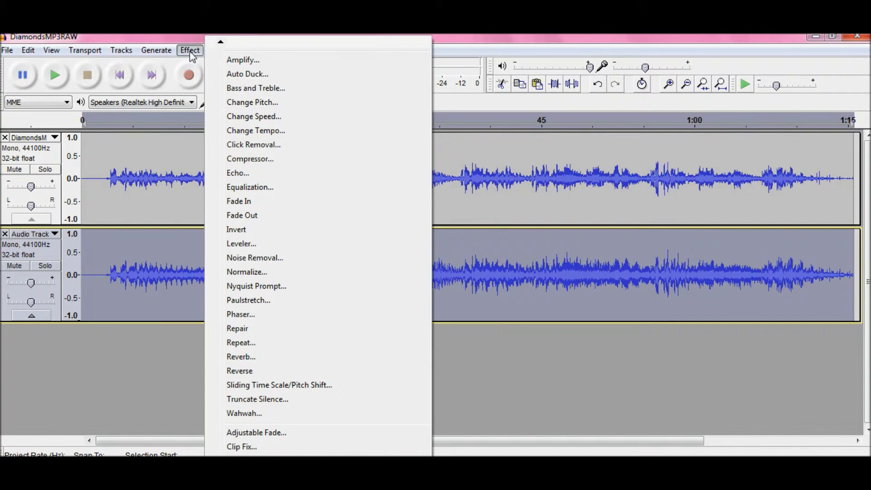
left_click(249, 186)
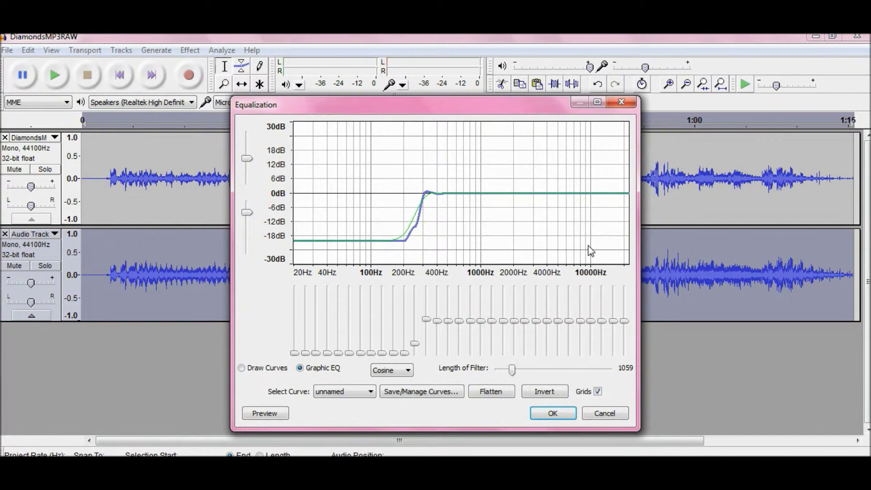
left_click(369, 394)
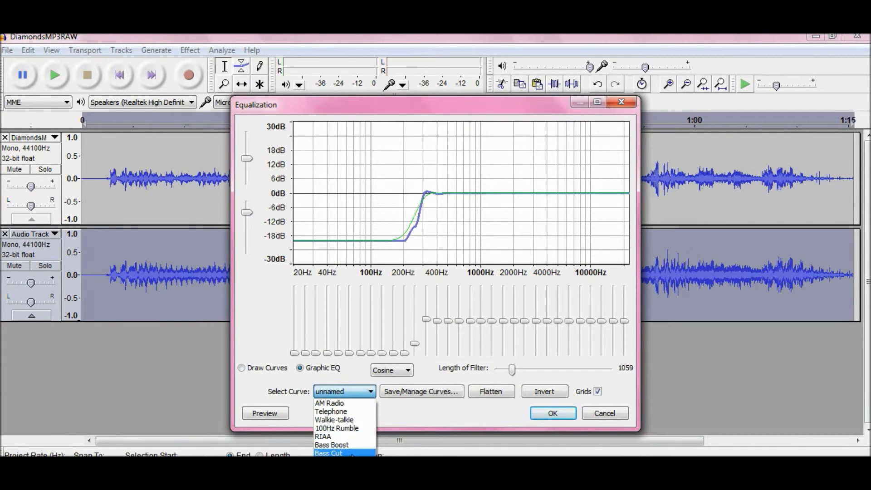
left_click(336, 445)
left_click(552, 413)
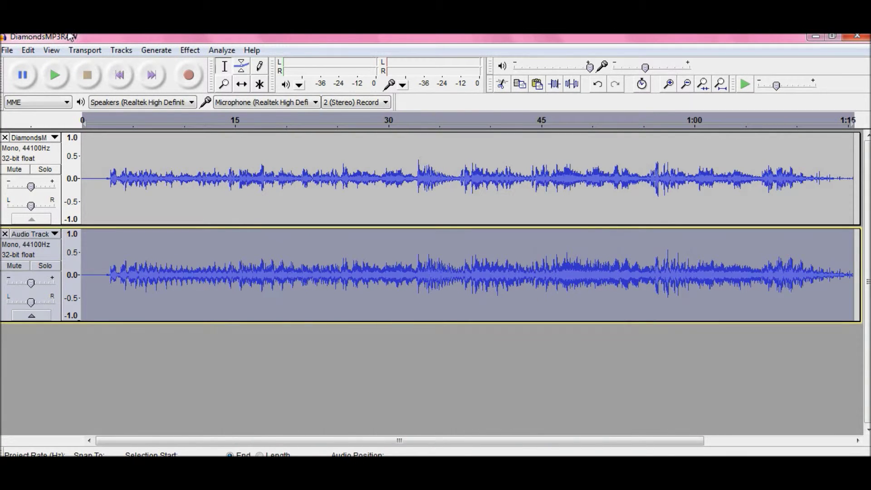
left_click(188, 51)
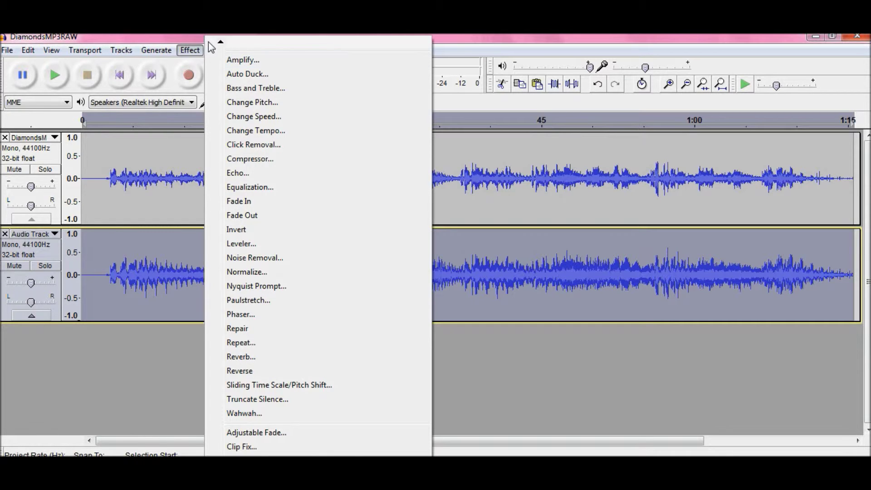
Apply the Treble Cut equalization curve to the second track
left_click(258, 190)
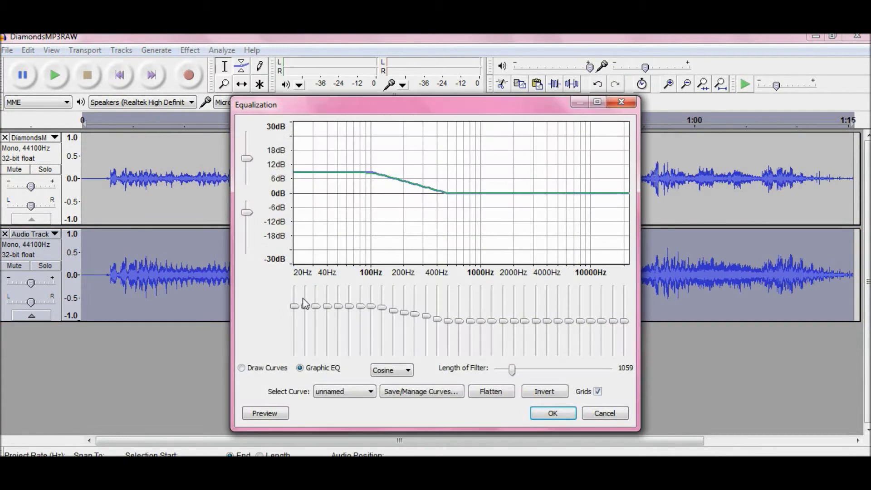
left_click(362, 393)
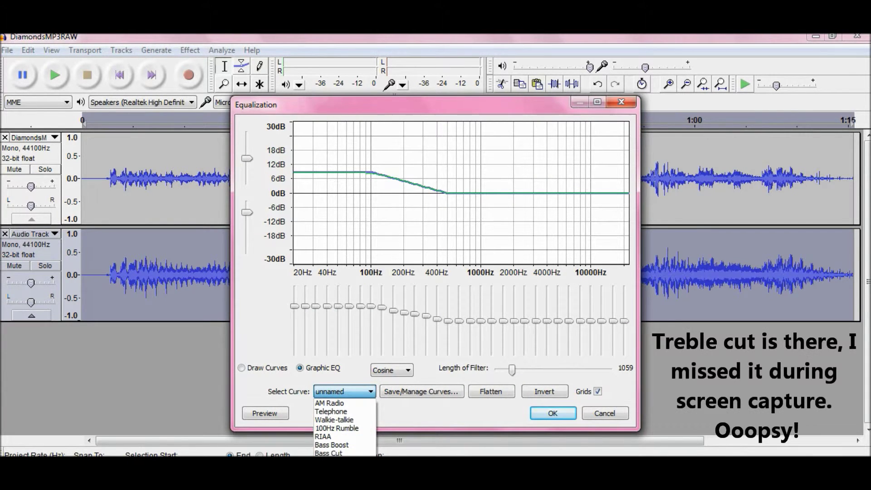
key("Down")
key("Return")
left_click(553, 413)
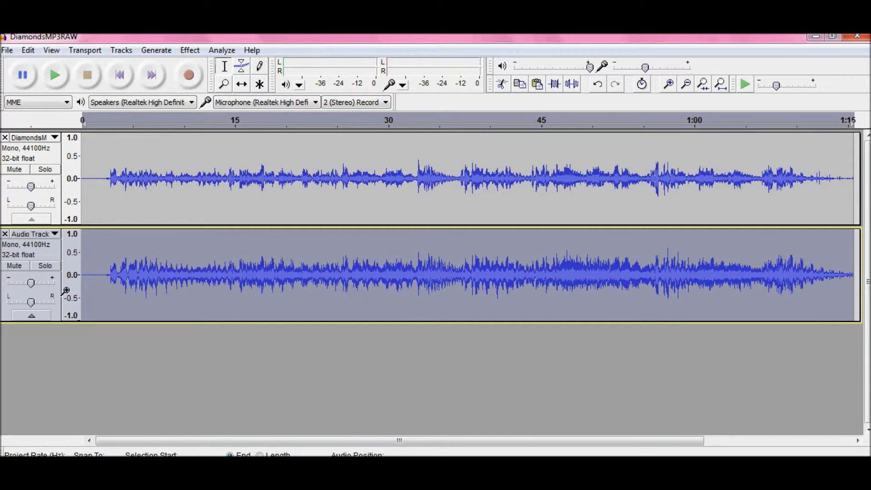
Select the DiamondsMP3RAW vocal track, then Shift-add the 'Audio Track' copy below it
left_click(83, 352)
left_click(48, 159)
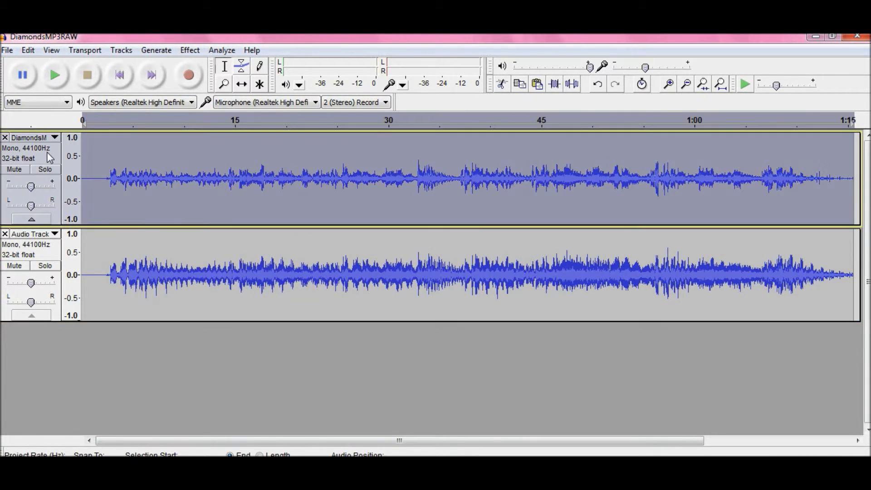
key("shift")
left_click(52, 258, "shift")
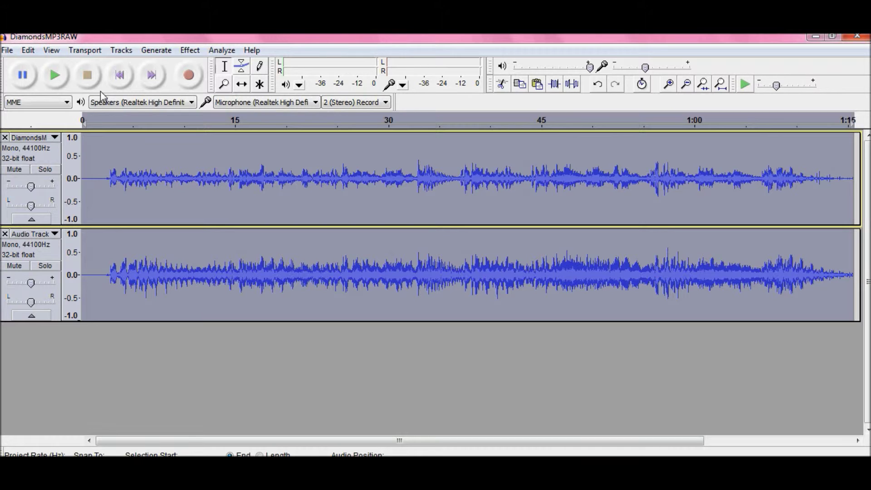
left_click(192, 50)
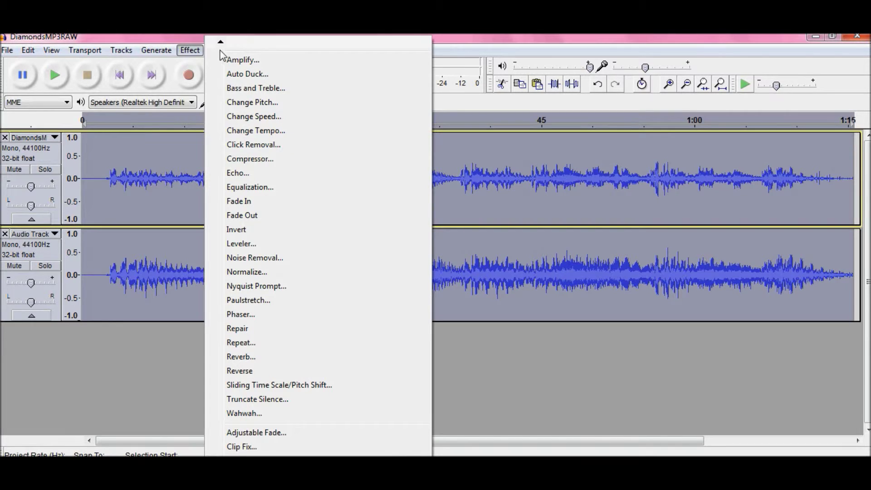
Apply Change Pitch to both tracks with a 2.0 percent change
left_click(250, 104)
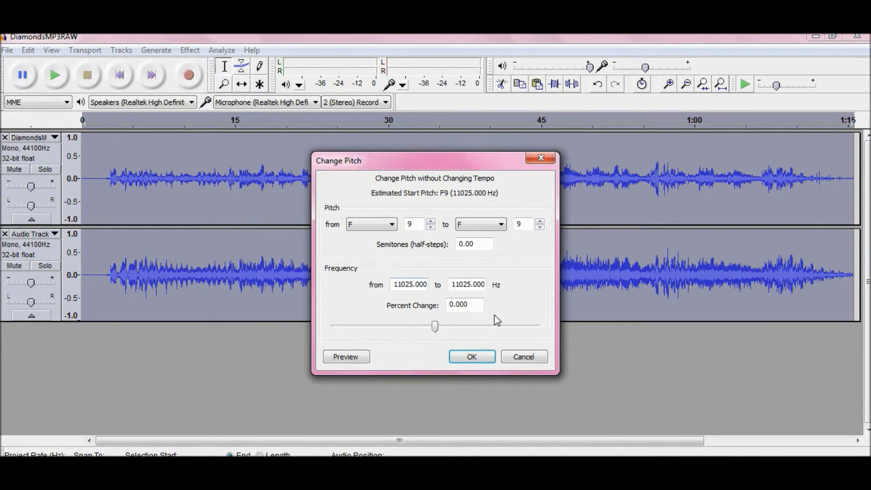
left_click_drag(477, 305, 344, 298)
type("2")
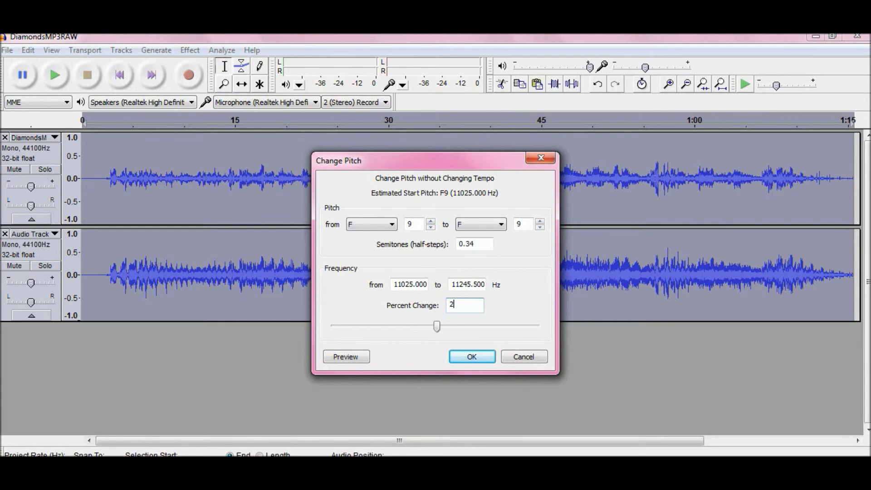
type(".0")
left_click(471, 357)
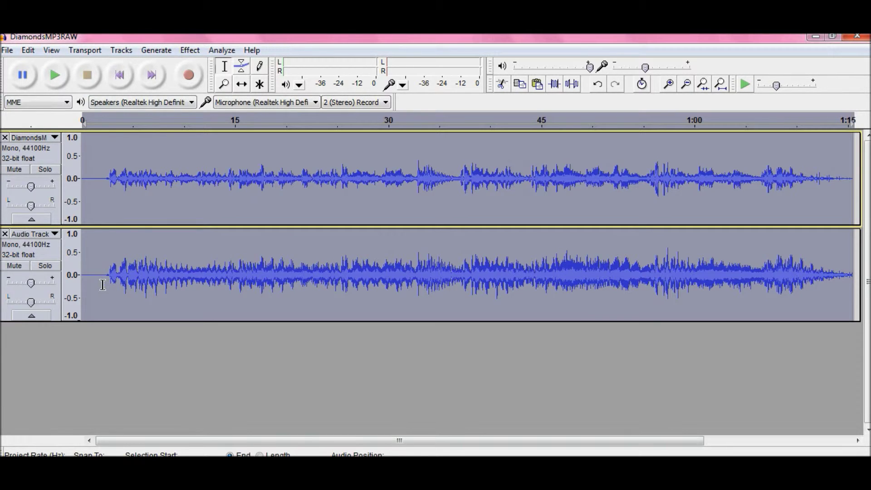
left_click(49, 156)
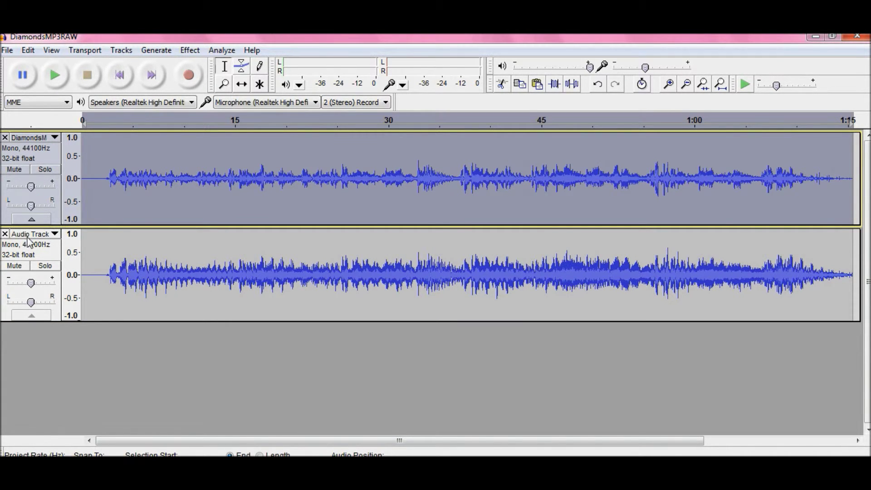
Select the lower track and Shift-add the upper track so both are selected
left_click(40, 255)
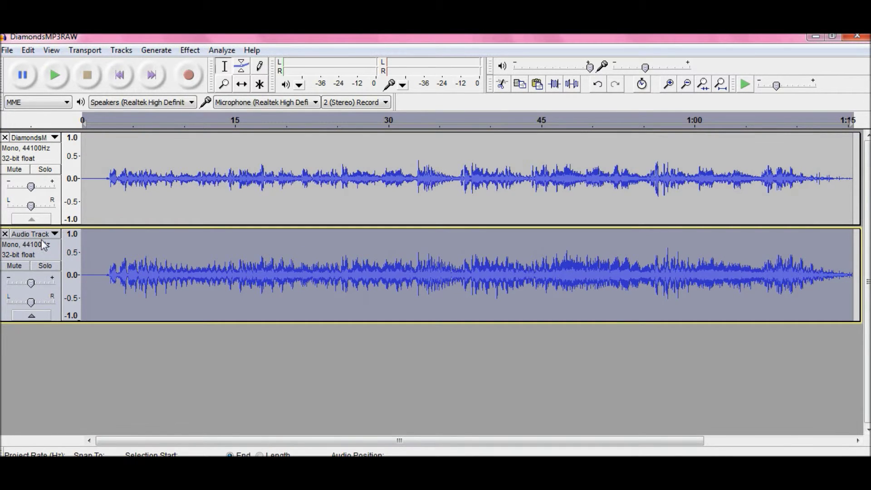
key("shift")
left_click(43, 156, "shift")
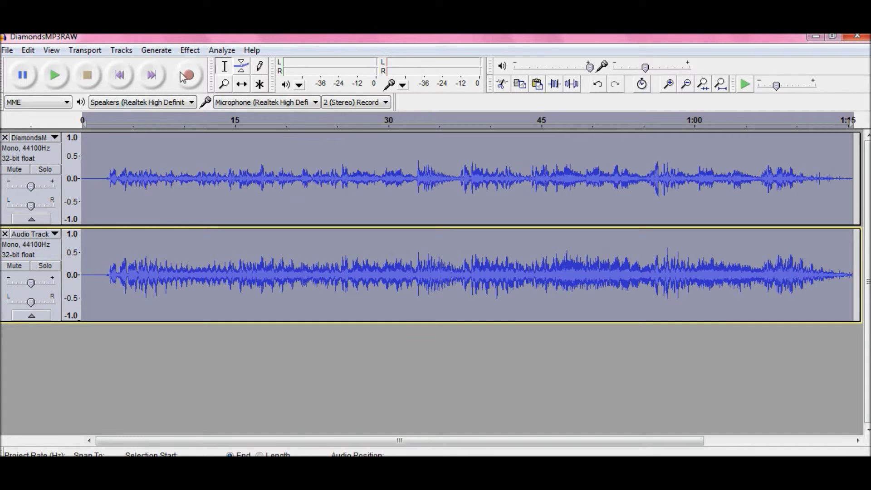
Amplify the selected tracks by 3.6 dB, peaking at -1.1 dB without clipping
left_click(192, 51)
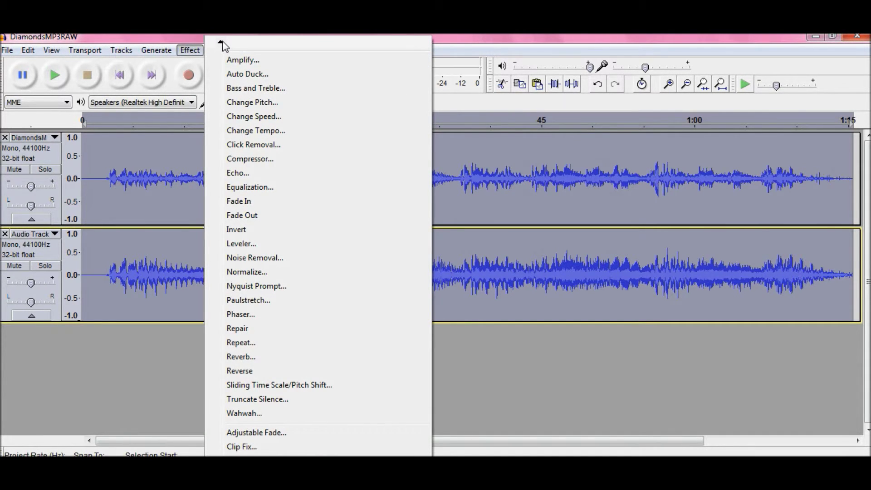
left_click(236, 61)
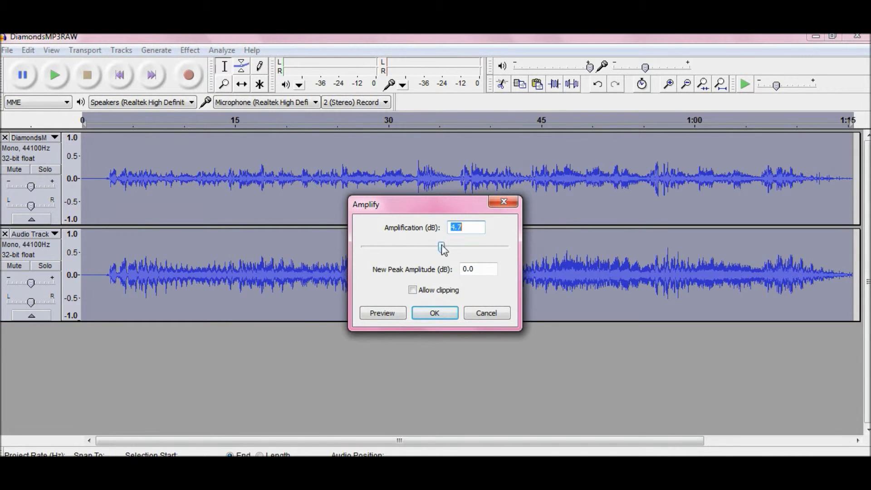
mouse_move(444, 247)
left_mouse_down()
mouse_move(492, 247)
mouse_move(444, 249)
left_mouse_up()
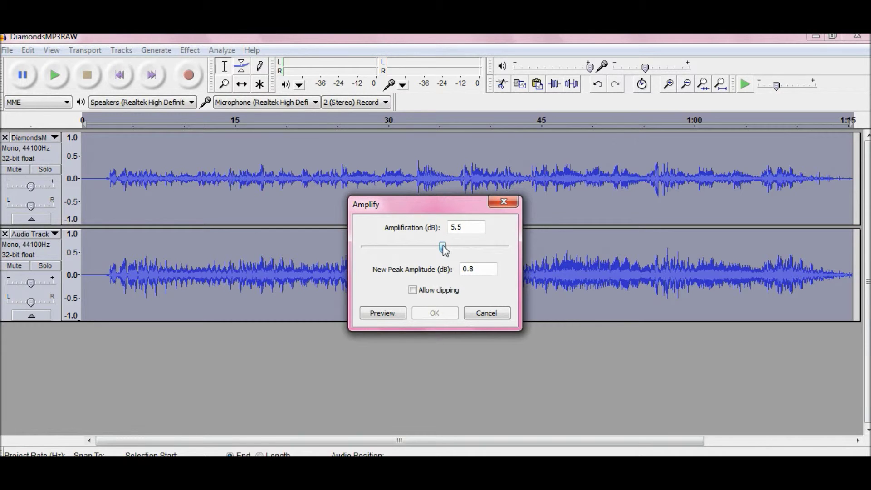
left_click_drag(443, 249, 448, 250)
mouse_move(449, 250)
left_mouse_down()
mouse_move(506, 248)
mouse_move(456, 250)
left_mouse_up()
left_click_drag(452, 247, 442, 251)
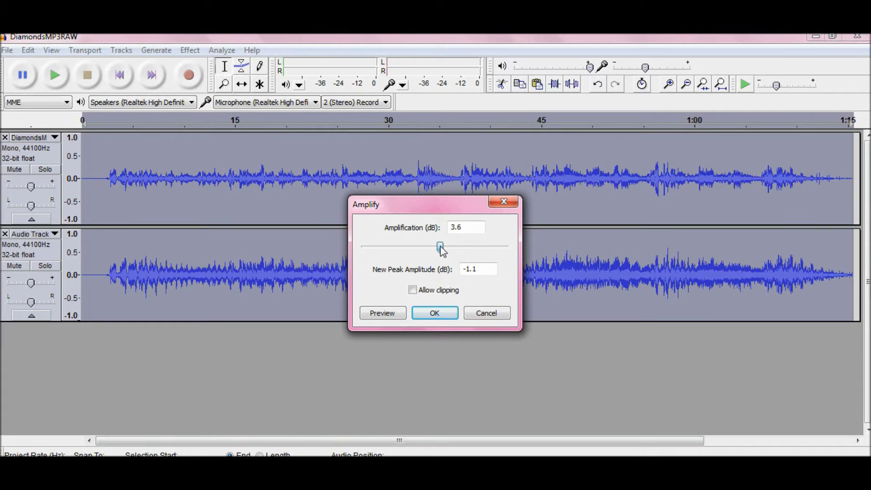
left_click(434, 311)
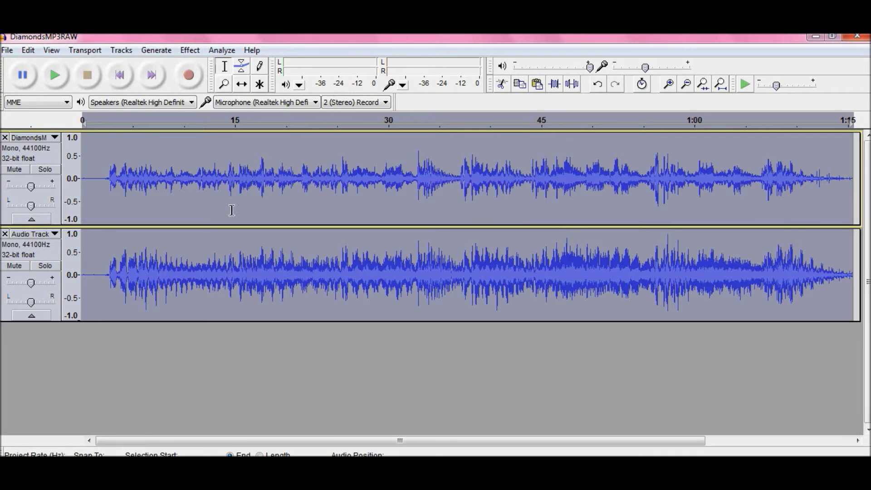
Stop playback of the processed two-track vocal
left_click(88, 76)
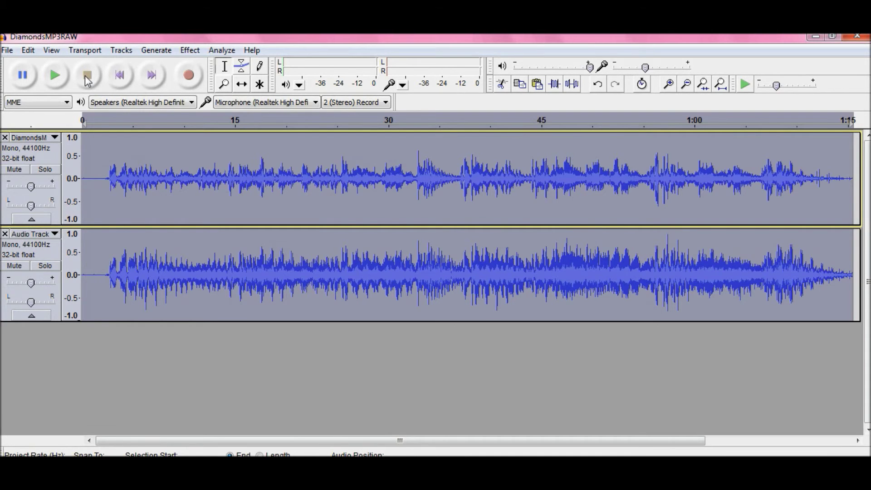